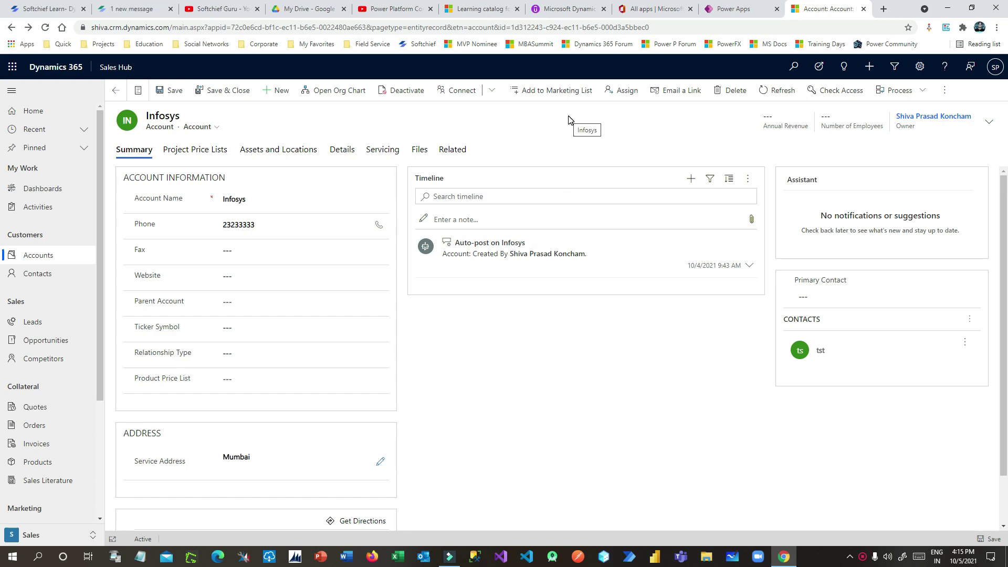
# - Set the Infosys account's Primary Contact to tst and save the account
pyautogui.scroll(-1, 621, 309)
pyautogui.scroll(1, 621, 309)
pyautogui.click(829, 299)
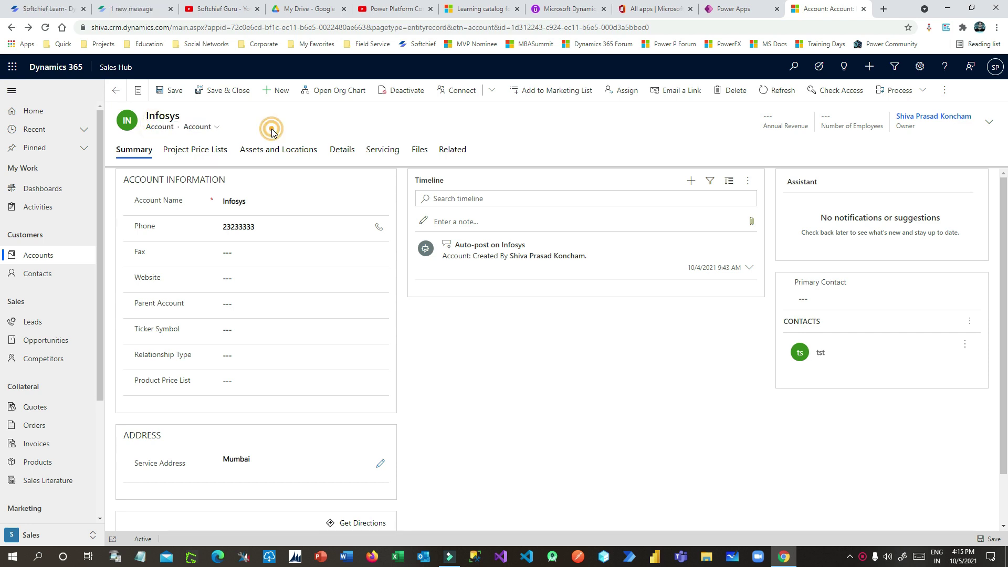
pyautogui.click(816, 298)
pyautogui.click(800, 281)
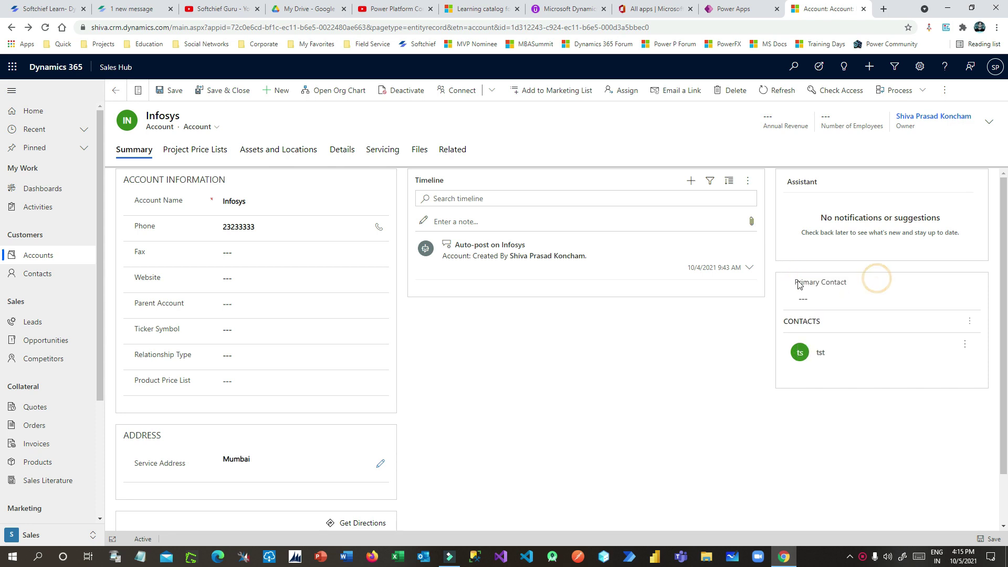
pyautogui.click(807, 302)
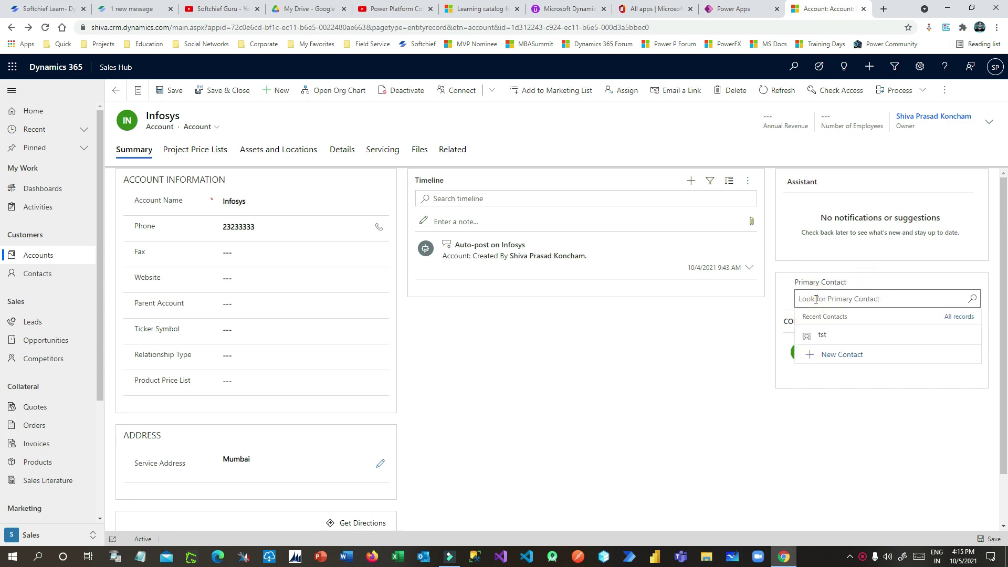
pyautogui.click(972, 299)
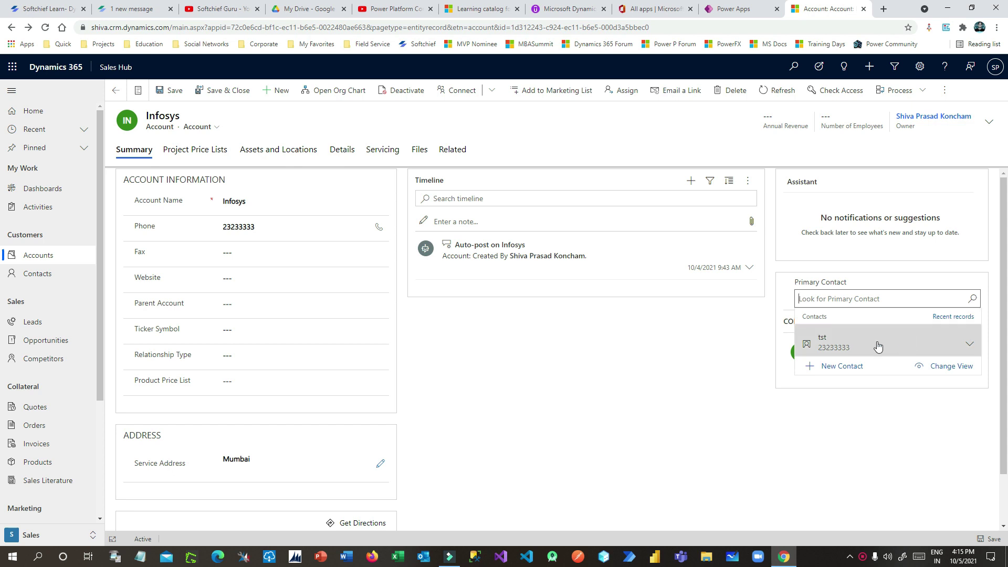
pyautogui.click(844, 344)
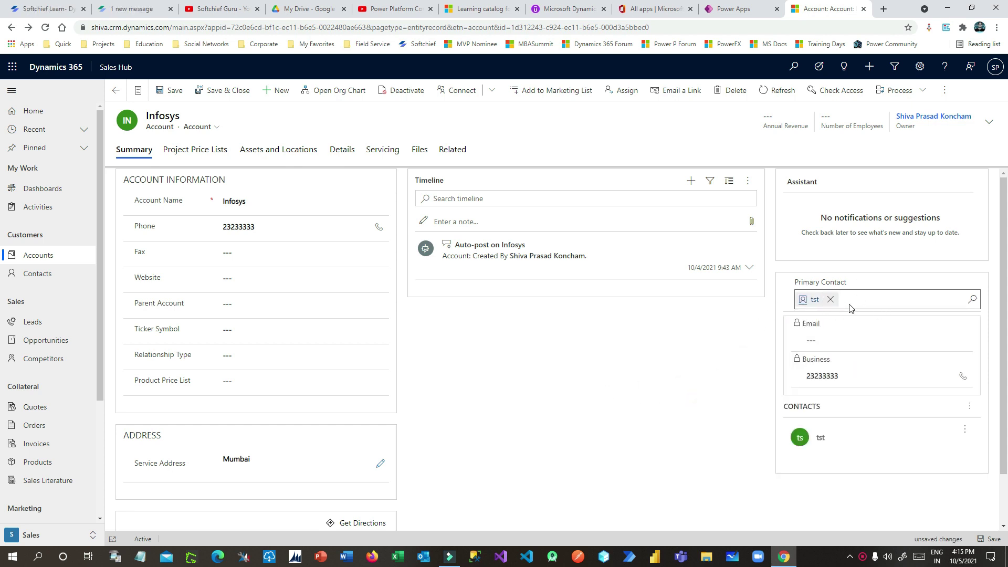
pyautogui.click(162, 98)
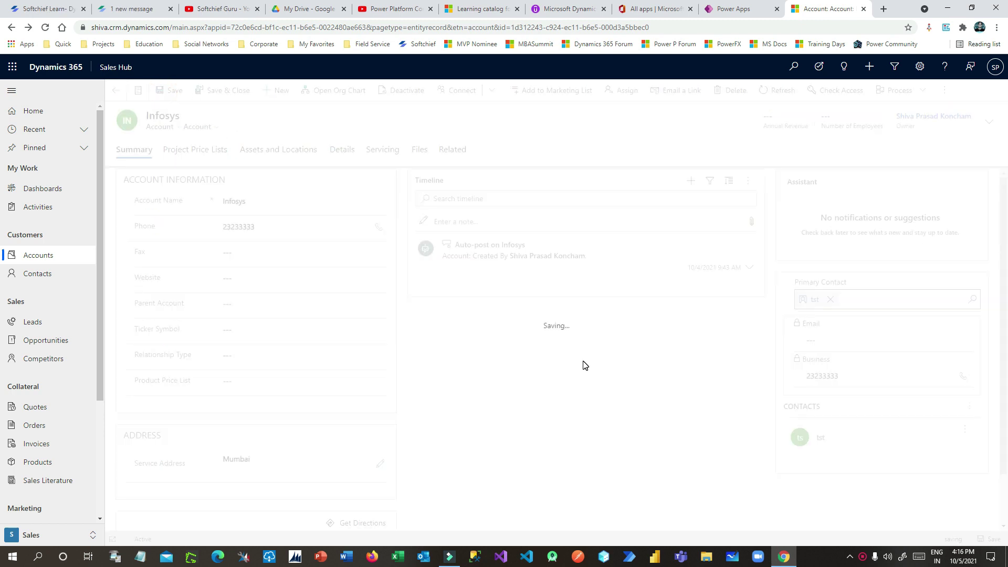
# - Open the primary contact's record from the Infosys account, examine its form type, and return to the account
pyautogui.click(973, 300)
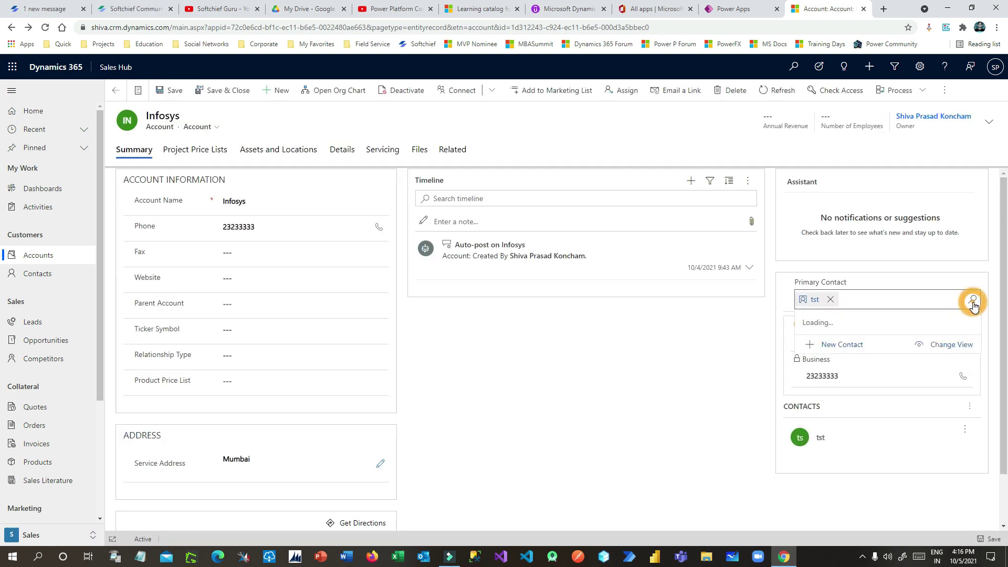
pyautogui.click(828, 347)
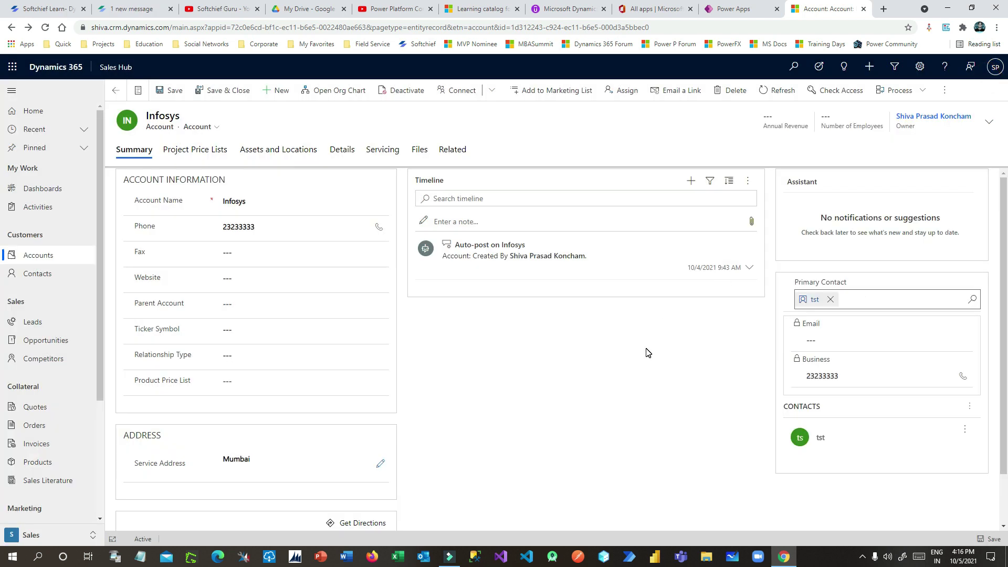
pyautogui.click(812, 301)
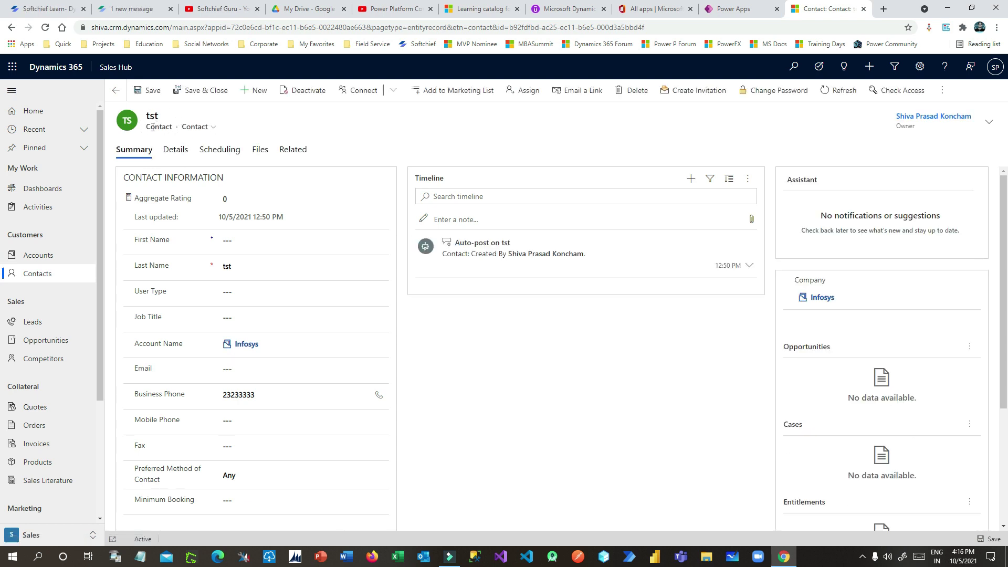
pyautogui.moveTo(147, 127); pyautogui.dragTo(236, 130)
pyautogui.click(249, 128)
pyautogui.click(116, 92)
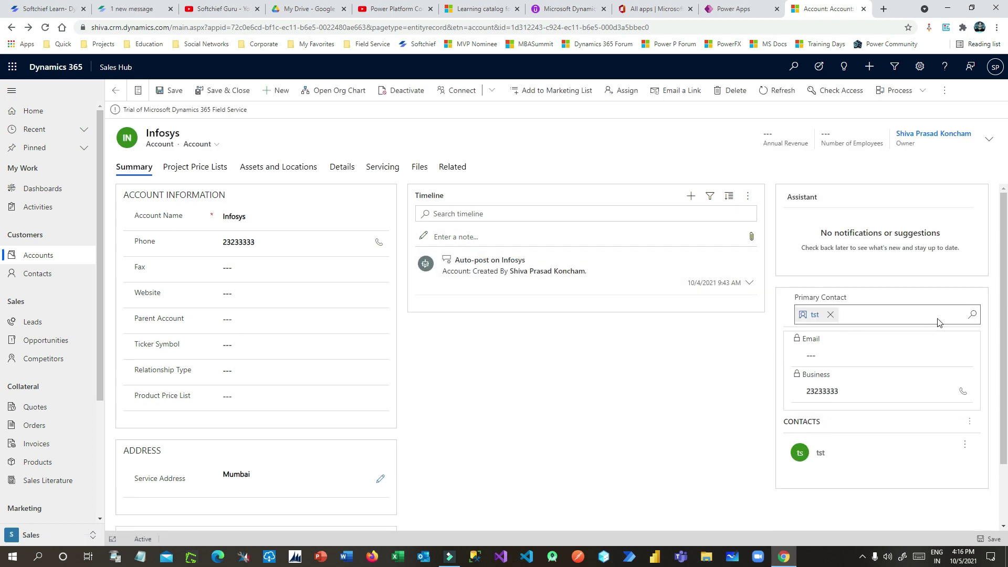
# - Bring up the quick create form for a new contact from the Primary Contact lookup and close it without saving
pyautogui.click(965, 314)
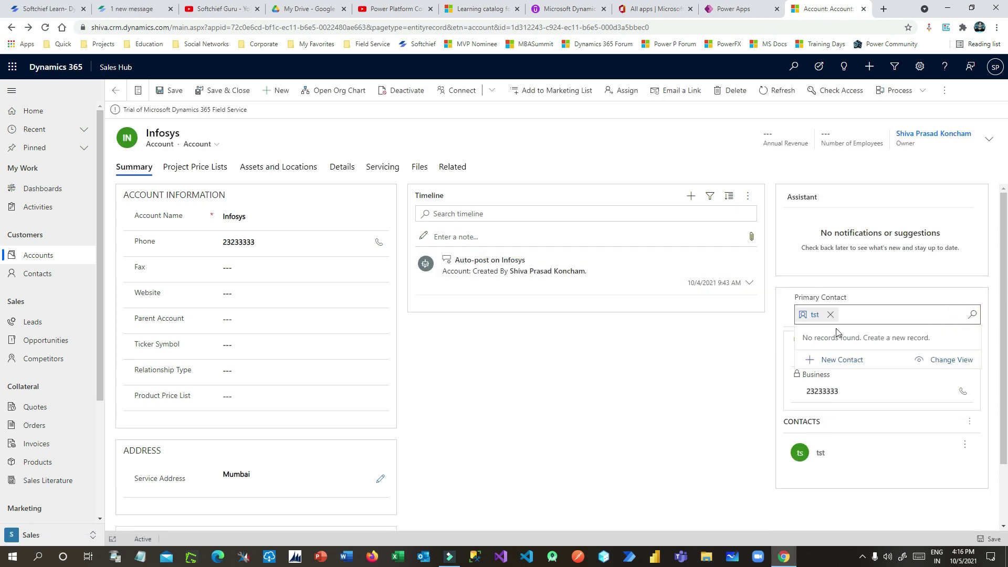
pyautogui.click(842, 362)
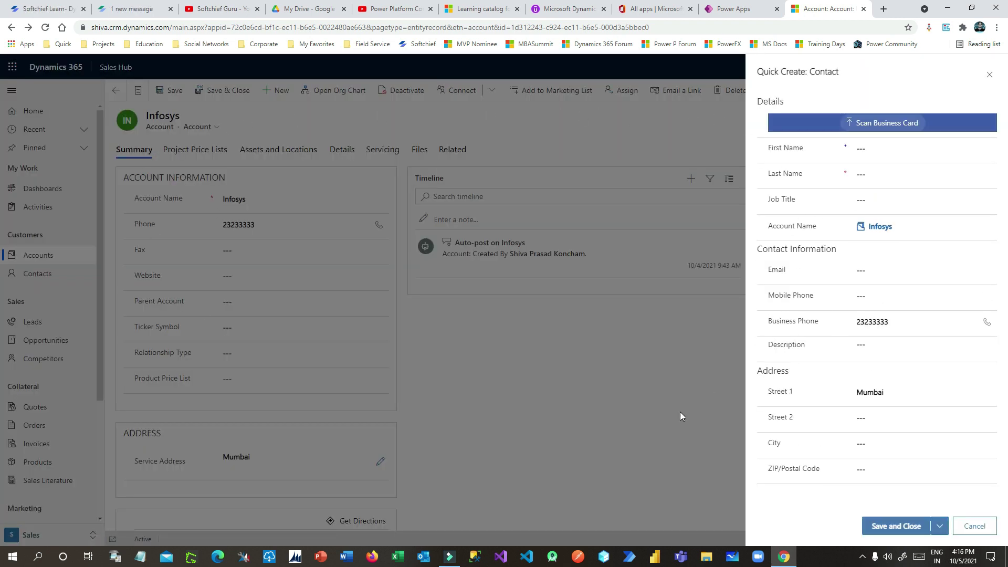
pyautogui.click(987, 77)
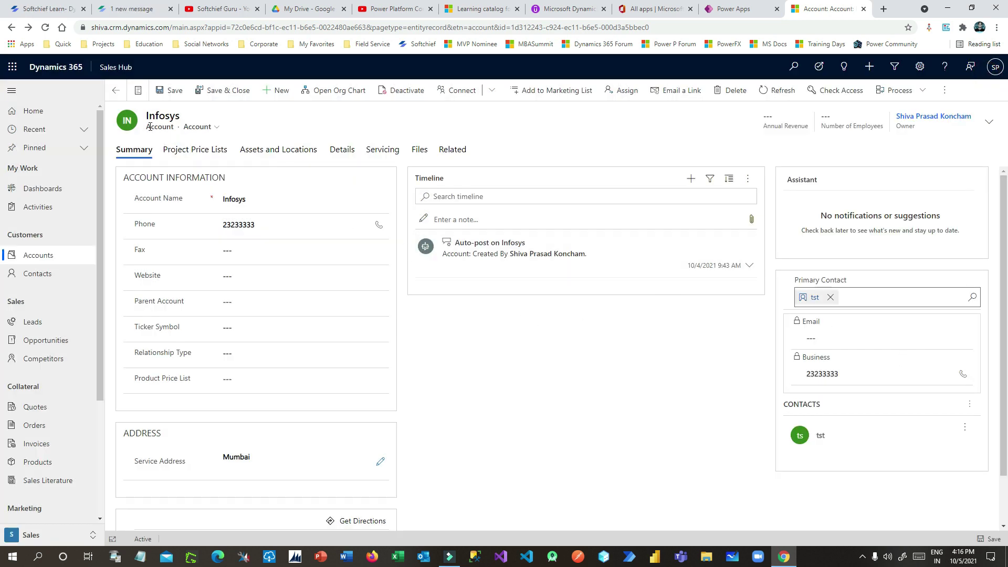
# - Switch to Power Apps and open the Account table's main form named Account in the form editor
pyautogui.click(725, 15)
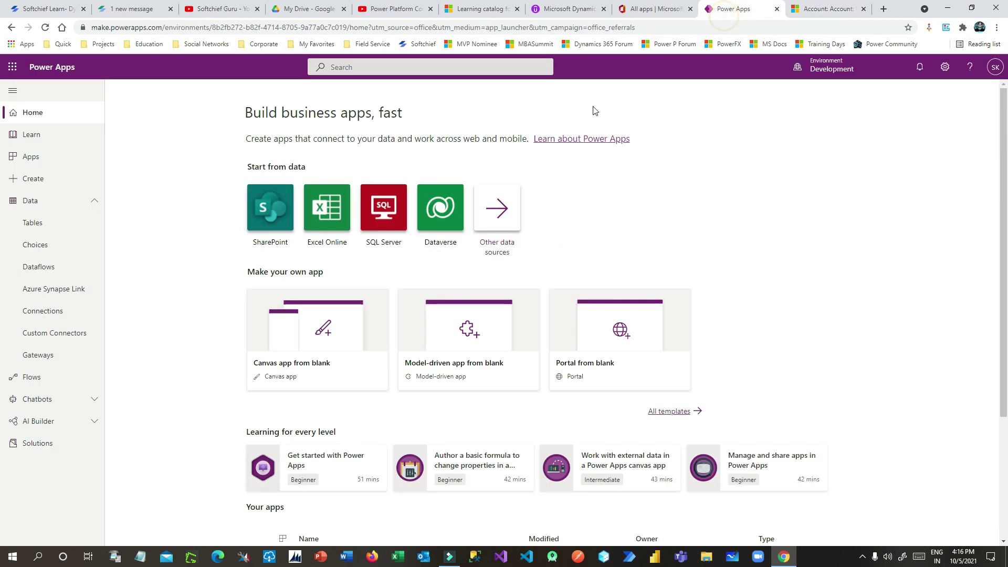
pyautogui.click(51, 215)
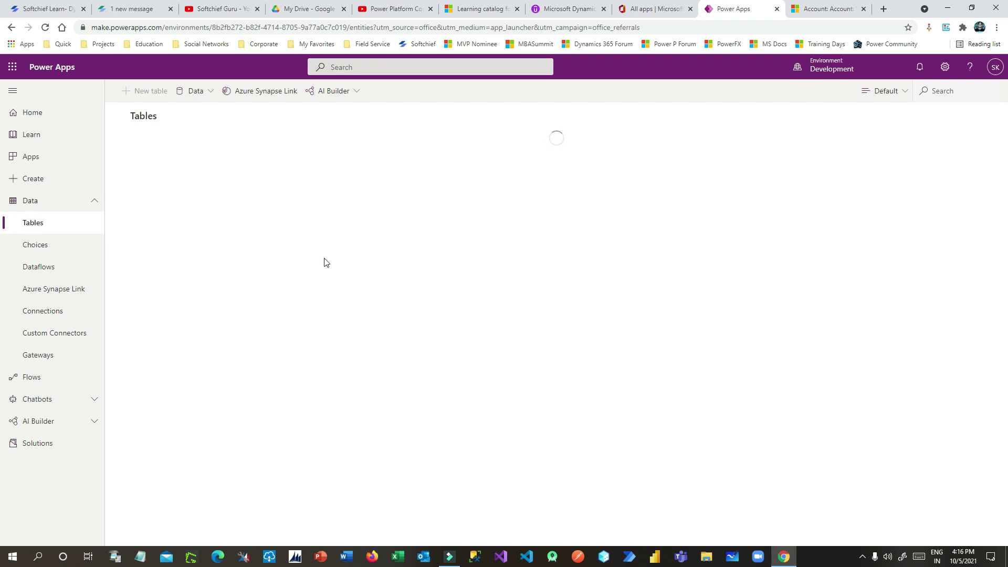
pyautogui.click(145, 173)
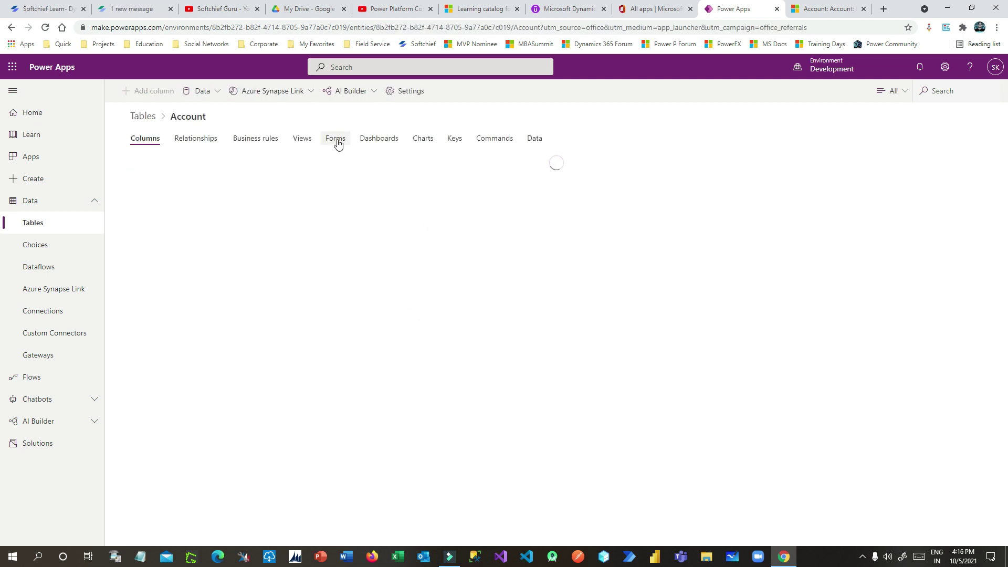
pyautogui.click(335, 140)
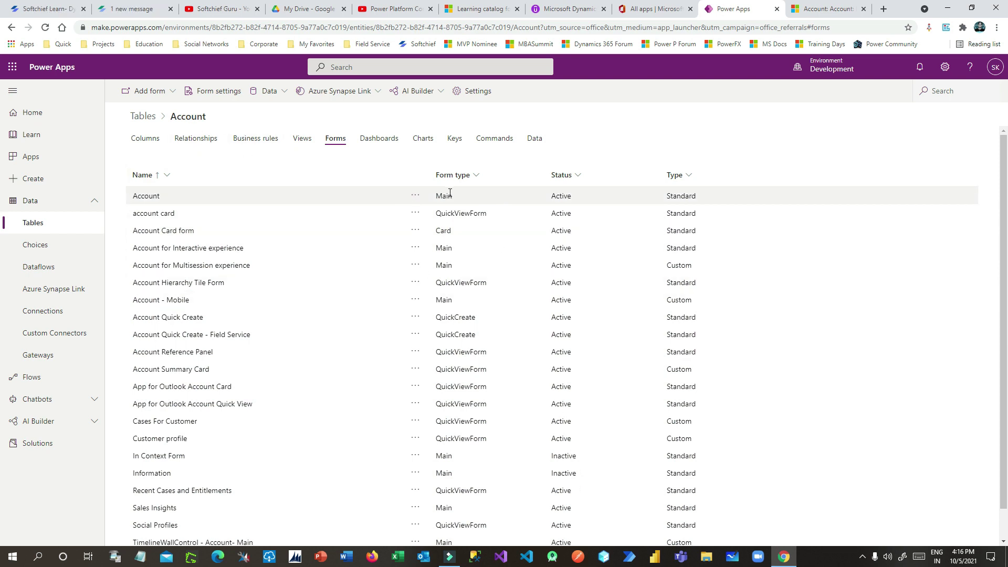
pyautogui.click(147, 197)
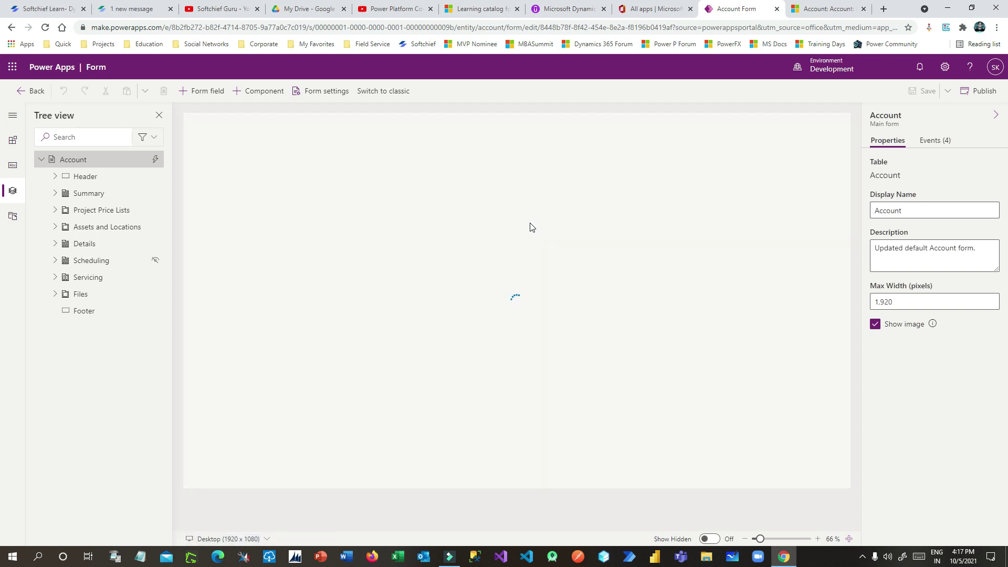
pyautogui.click(834, 9)
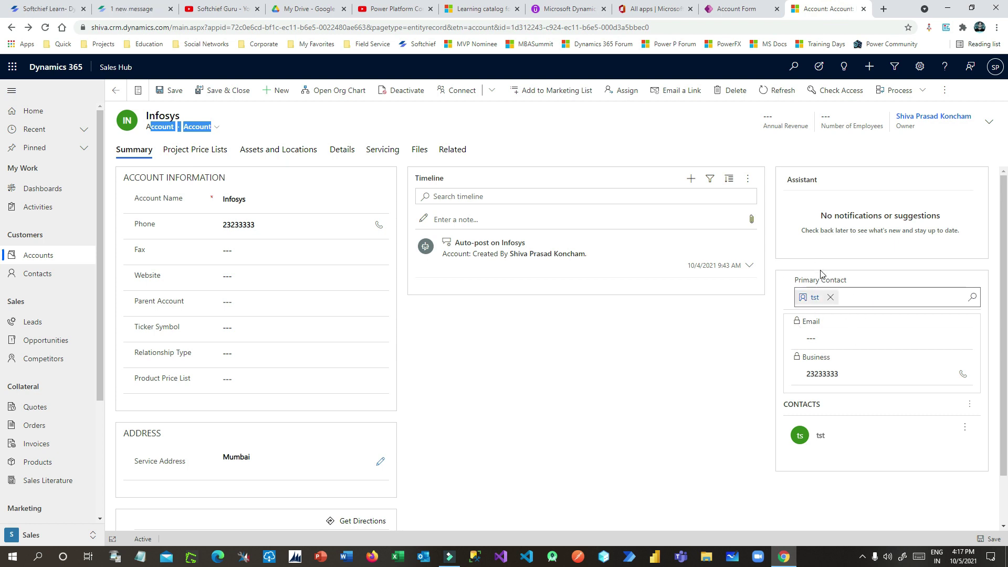
pyautogui.click(735, 9)
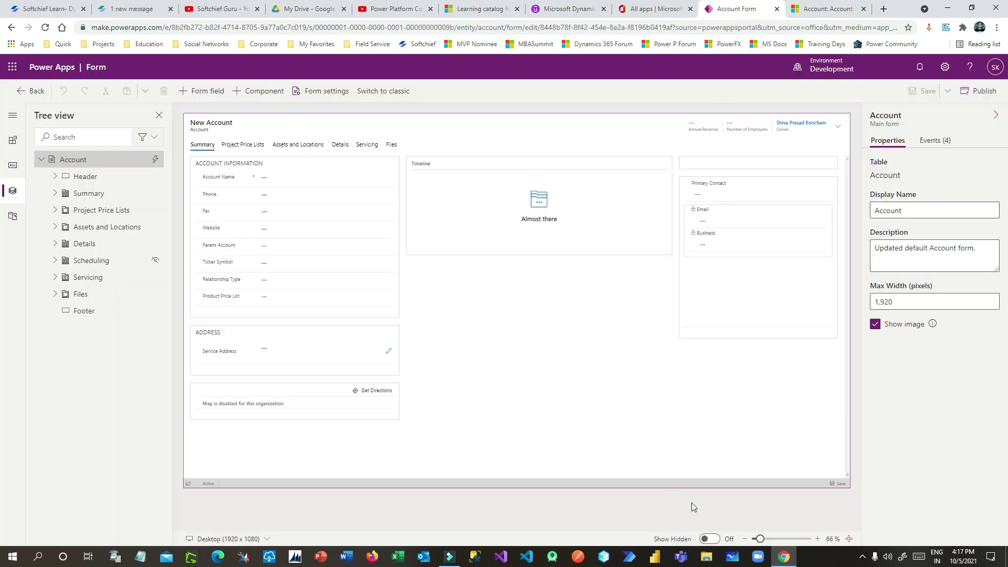
# - Enable Use Main Form Dialog for Create and Use Main Form Dialog for Edit on the Primary Contact lookup, and publish the form
pyautogui.click(770, 539)
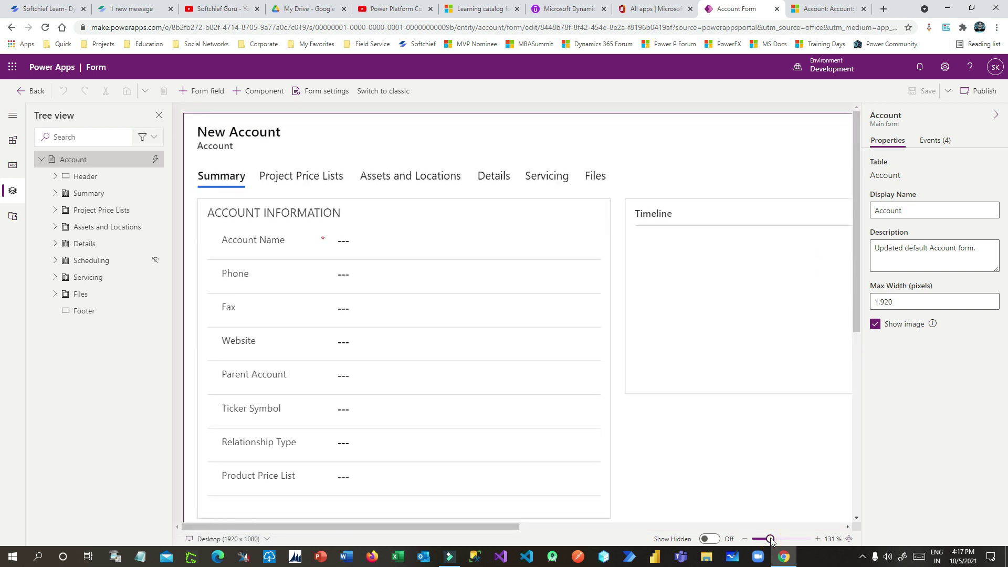
pyautogui.moveTo(512, 528); pyautogui.dragTo(844, 526)
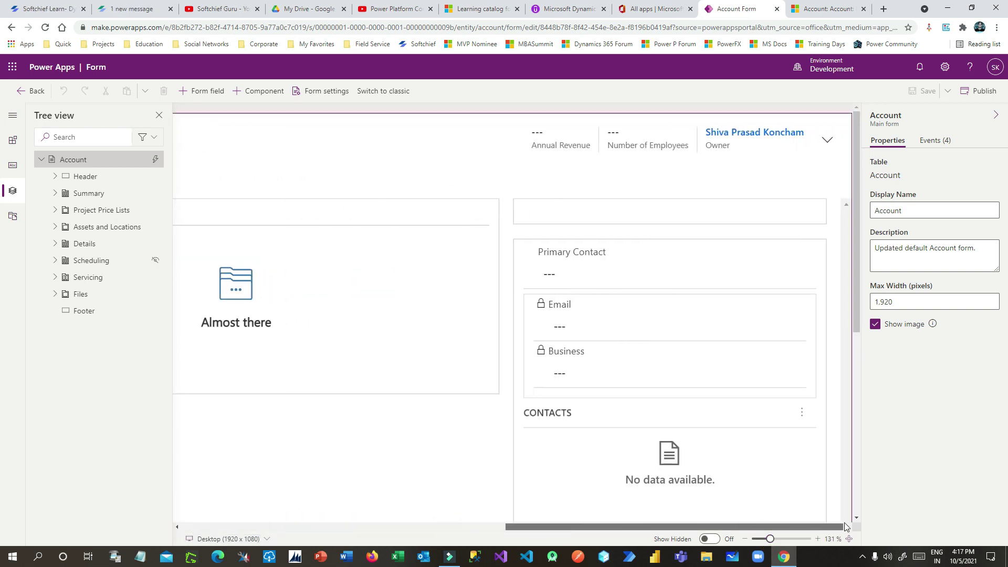
pyautogui.click(563, 272)
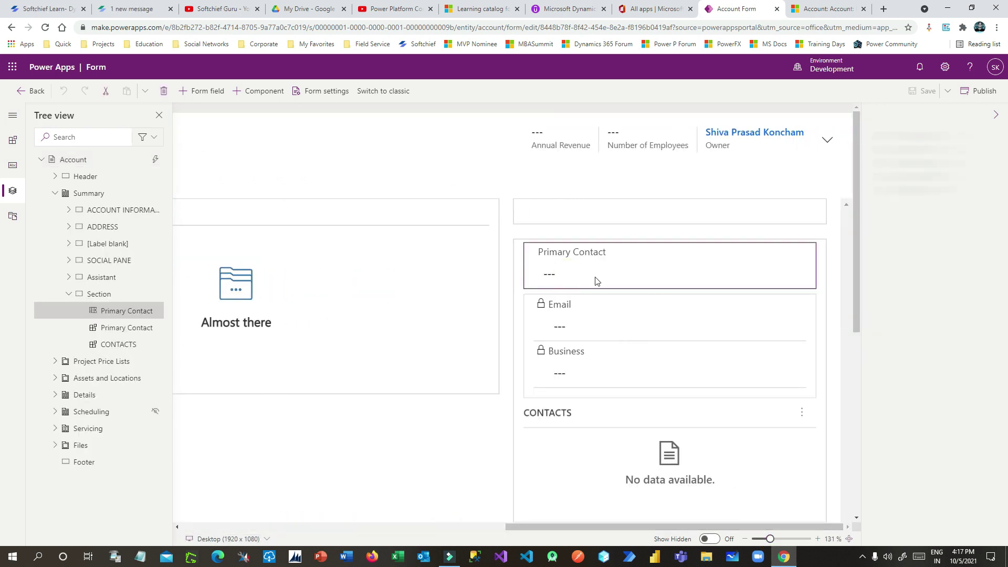
pyautogui.click(579, 272)
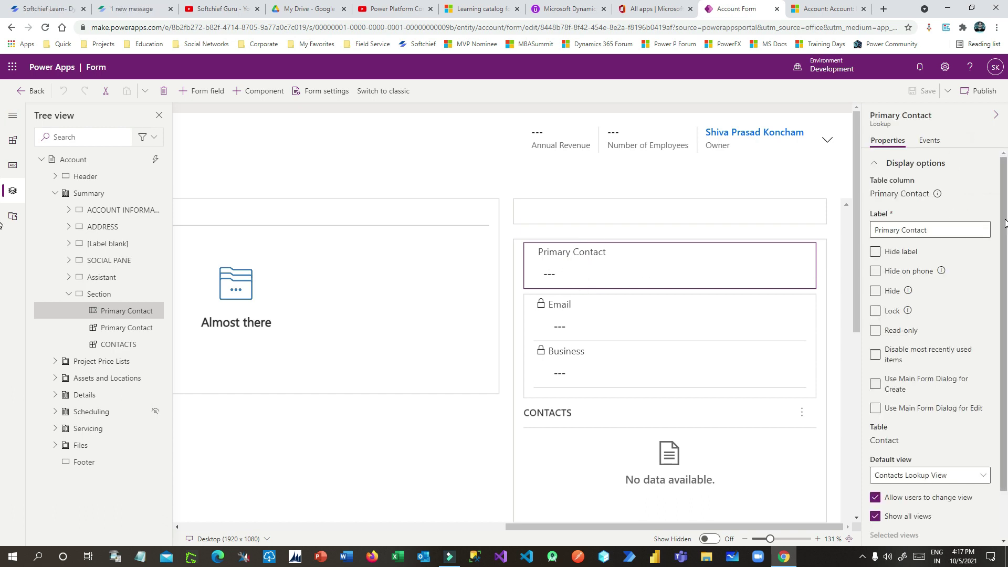
pyautogui.moveTo(1005, 223); pyautogui.dragTo(1005, 282)
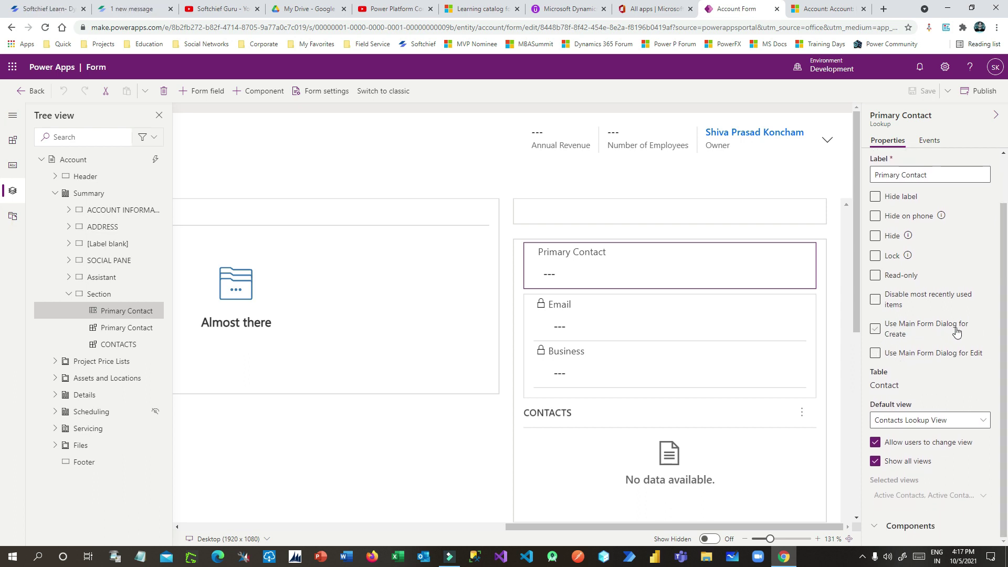
pyautogui.click(875, 330)
pyautogui.click(875, 352)
pyautogui.click(875, 330)
pyautogui.click(874, 329)
pyautogui.click(977, 91)
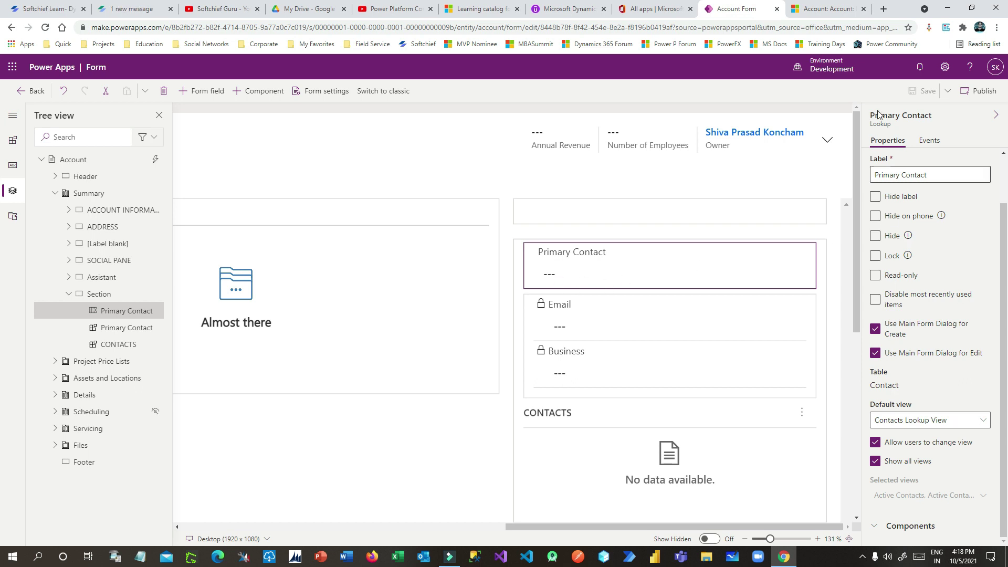
# - Switch to Dynamics 365, reload the Infosys account, and open its primary contact to examine the main form dialog
pyautogui.click(818, 9)
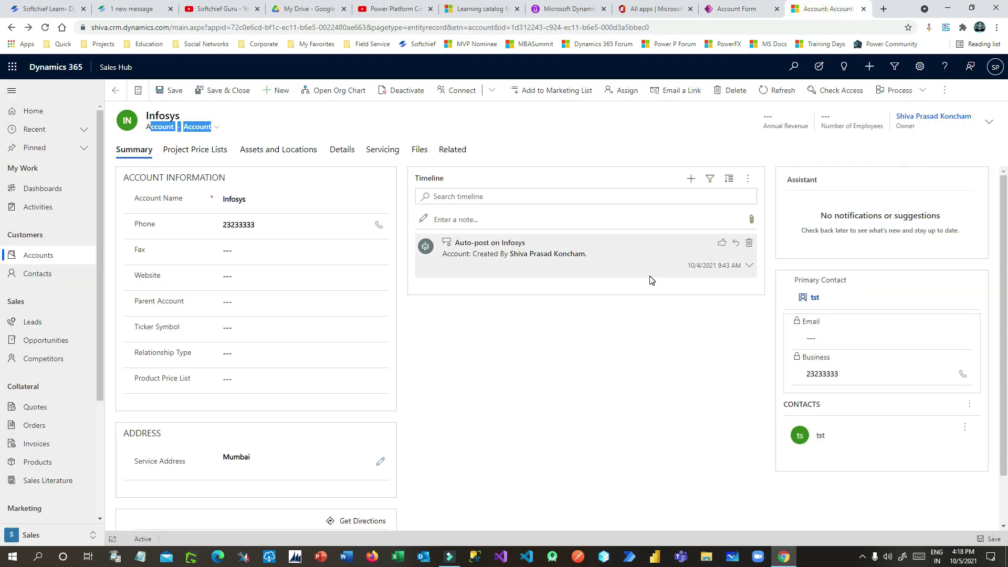
pyautogui.press('F5')
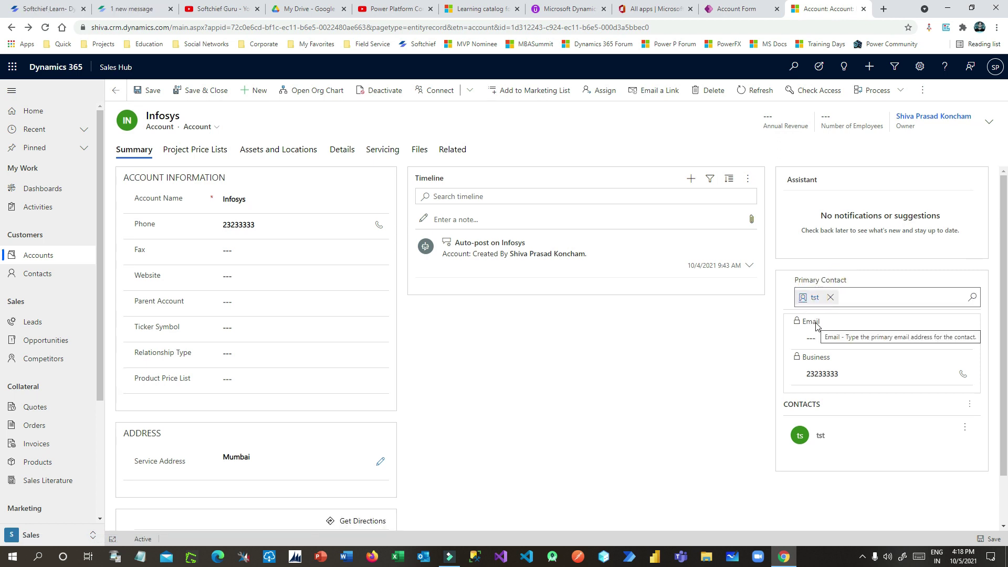
pyautogui.click(815, 297)
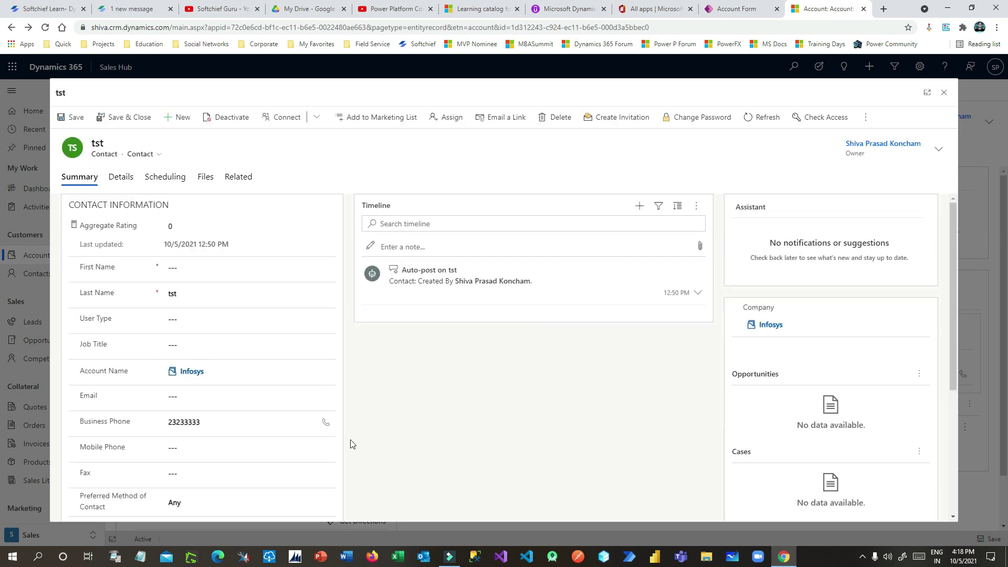
pyautogui.scroll(-3, 714, 391)
pyautogui.scroll(3, 713, 391)
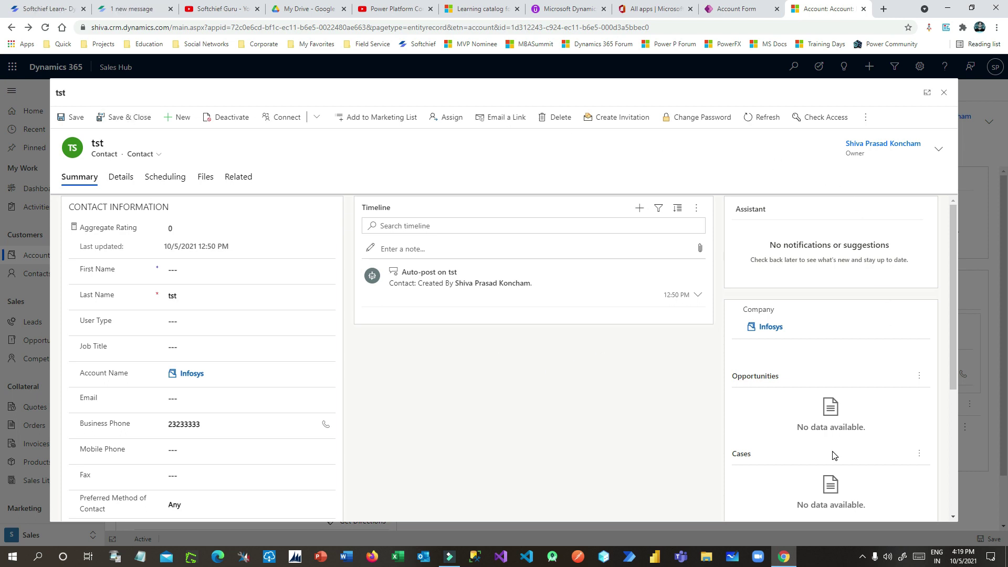
pyautogui.scroll(-4, 835, 451)
pyautogui.scroll(4, 835, 450)
# - Set the contact's Last Name to "new form" in the dialog, and save and close it
pyautogui.doubleClick(185, 295)
pyautogui.write('b')
pyautogui.write('new form')
pyautogui.click(126, 117)
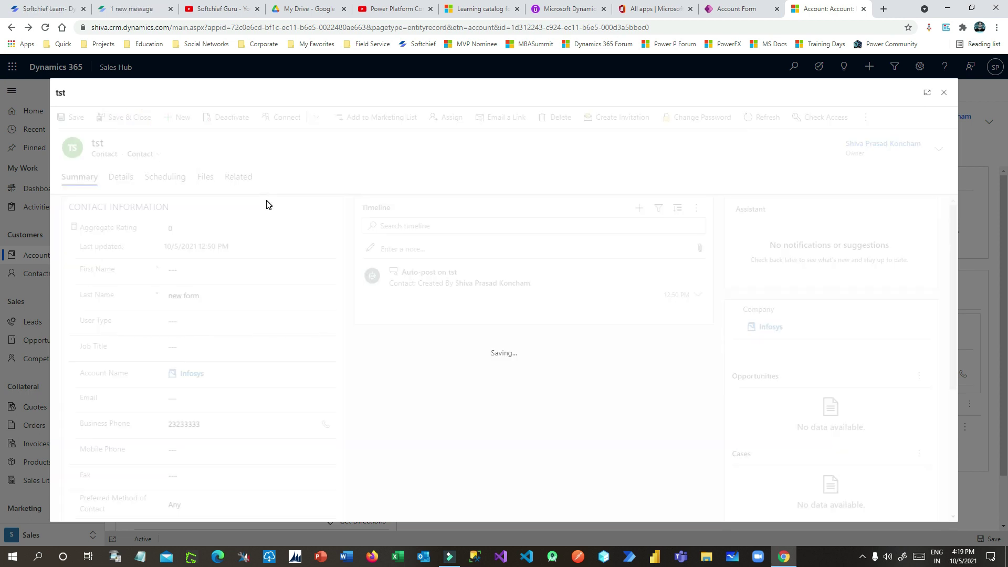
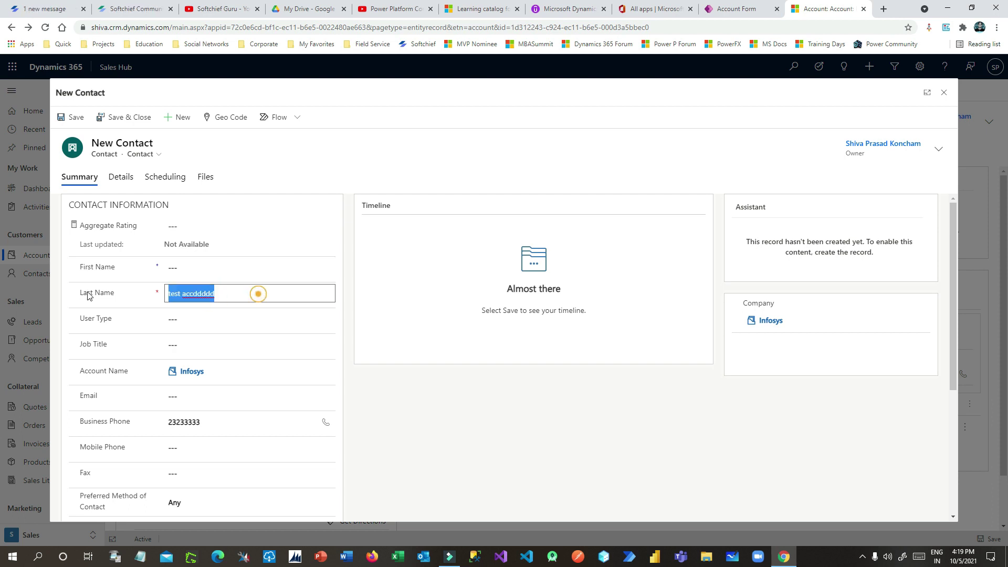
# - Enter "my account1" as the new contact's Last Name, and close the dialog without saving the record
pyautogui.write('text')
pyautogui.doubleClick(223, 290)
pyautogui.write('my account1')
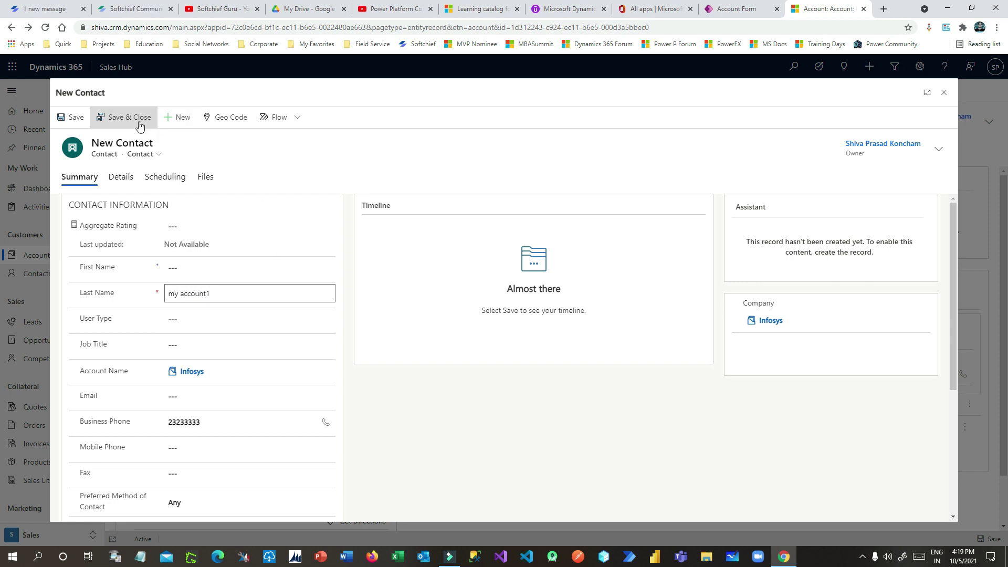
pyautogui.click(220, 424)
pyautogui.click(944, 92)
pyautogui.click(548, 361)
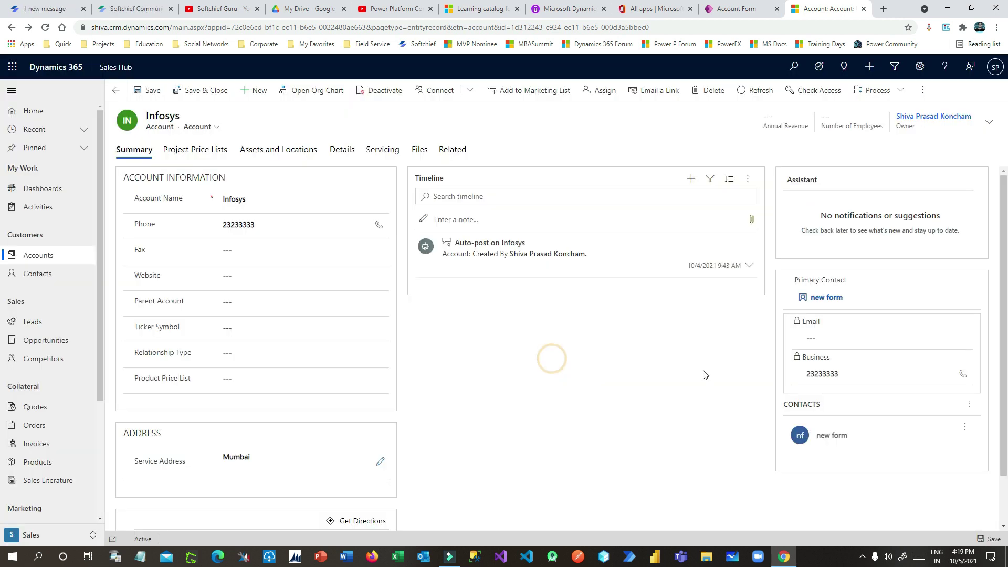
# - Open the new contact form dialog from the Infosys account's Primary Contact lookup
pyautogui.click(971, 297)
pyautogui.click(844, 343)
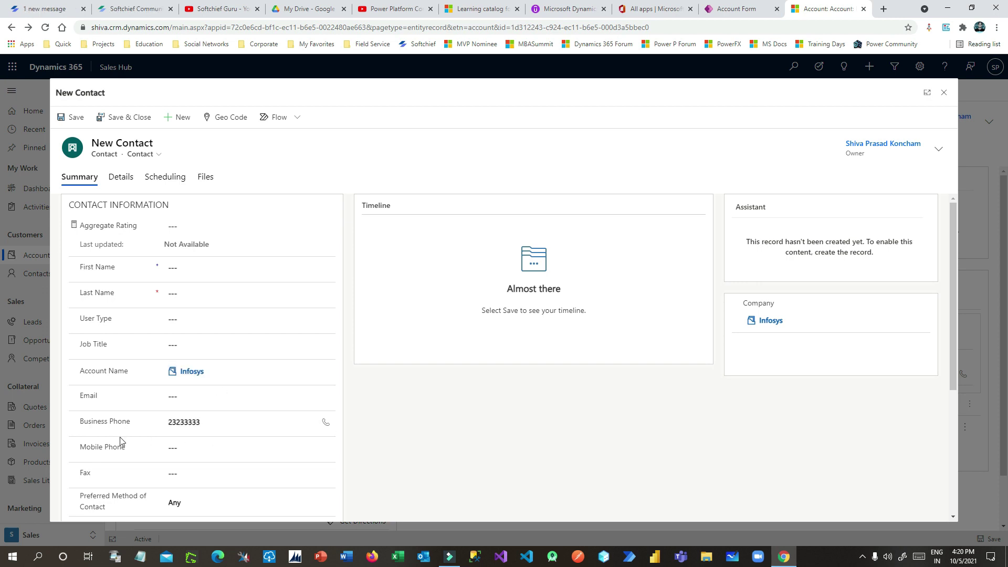
# - Set the new contact's First Name to "contact1" and Last Name to "lastname", and try to save and close it
pyautogui.click(186, 294)
pyautogui.click(193, 266)
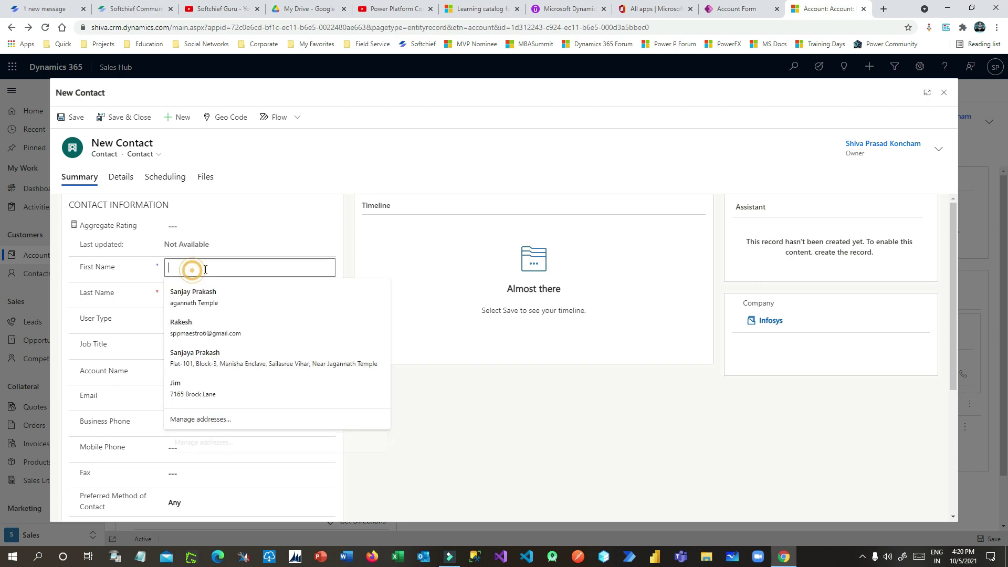
pyautogui.write('contact1')
pyautogui.click(206, 295)
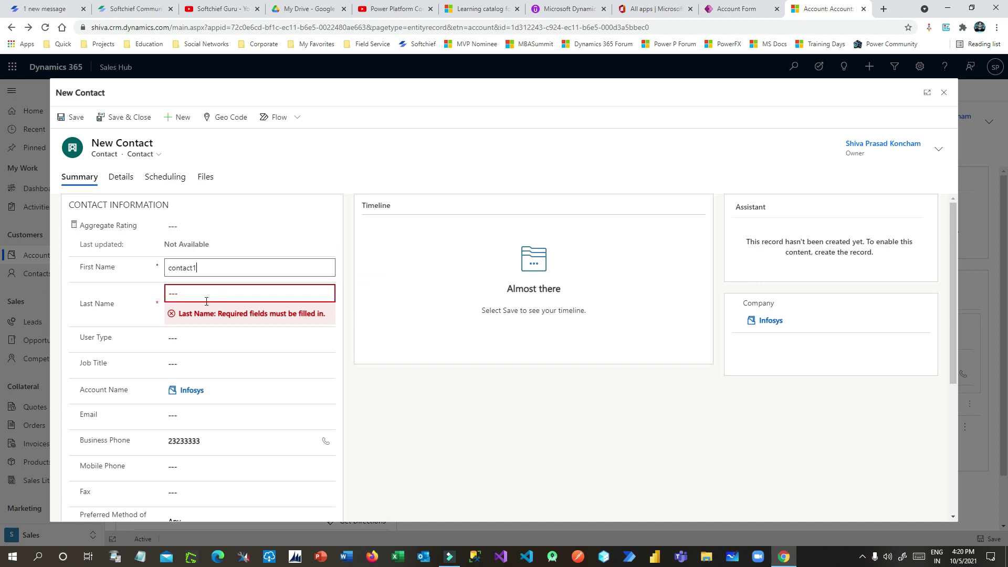
pyautogui.write('lastname')
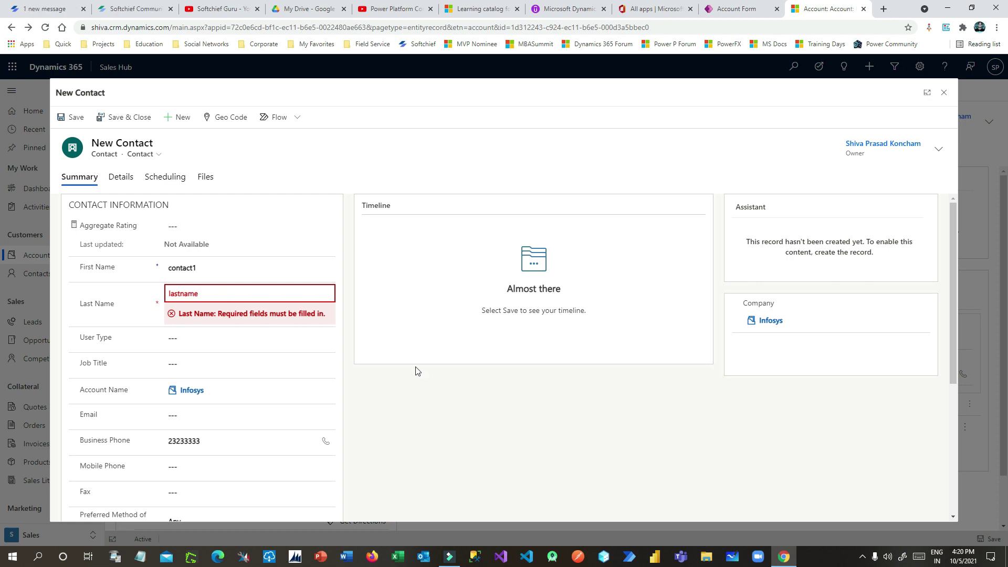
pyautogui.click(448, 375)
pyautogui.click(124, 120)
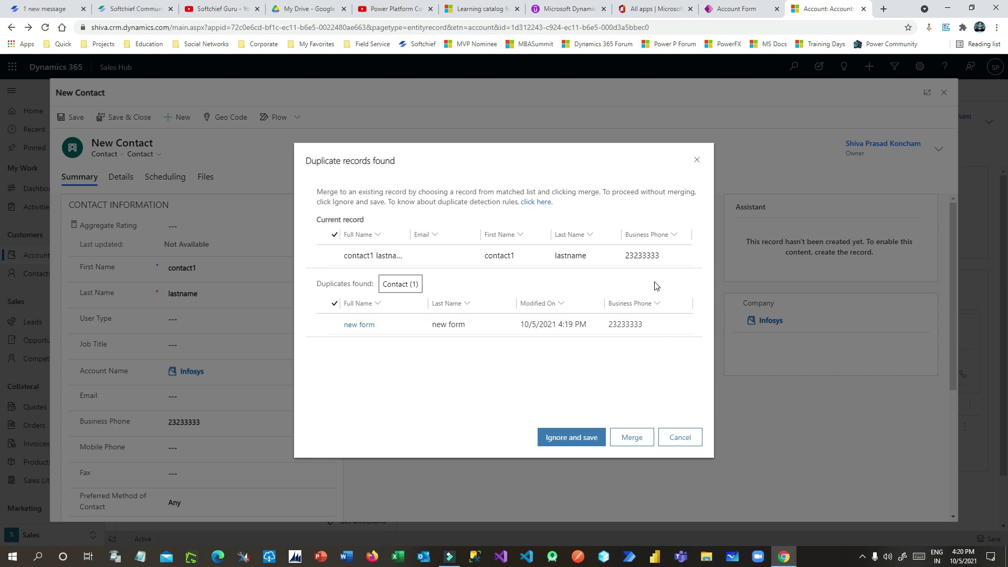
# - Dismiss the duplicate records dialog, append extra digits to the new contact's Business Phone, and save and close the contact
pyautogui.click(693, 159)
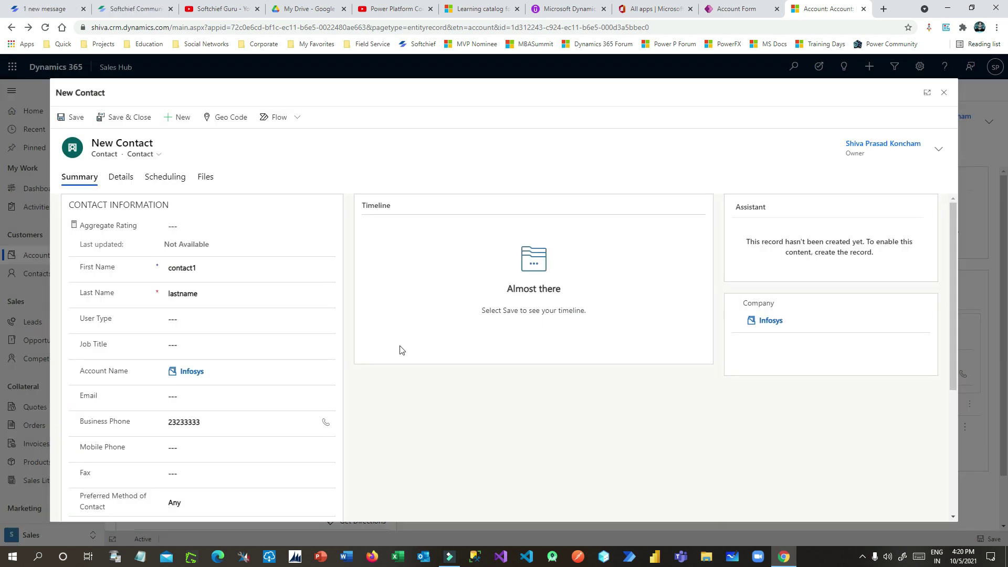
pyautogui.click(243, 422)
pyautogui.write('555')
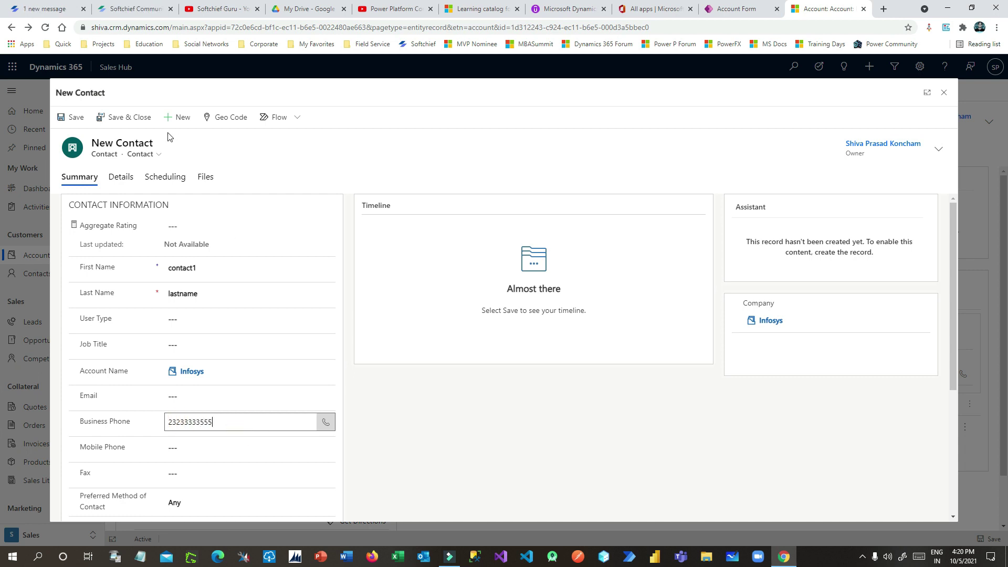
pyautogui.click(134, 117)
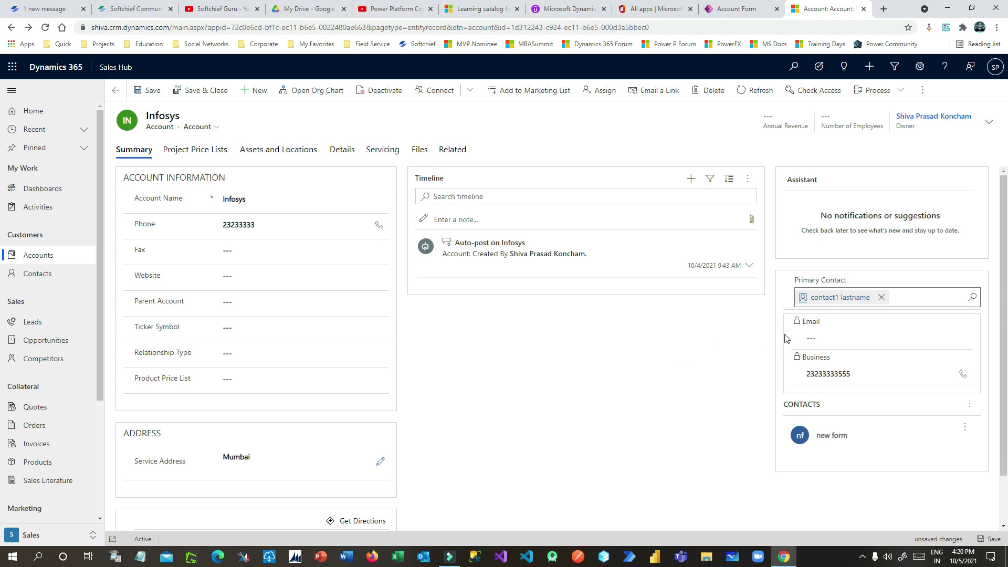
# - Display the contacts offered by the Infosys account's Primary Contact lookup, and switch to the Account form in Power Apps
pyautogui.click(971, 298)
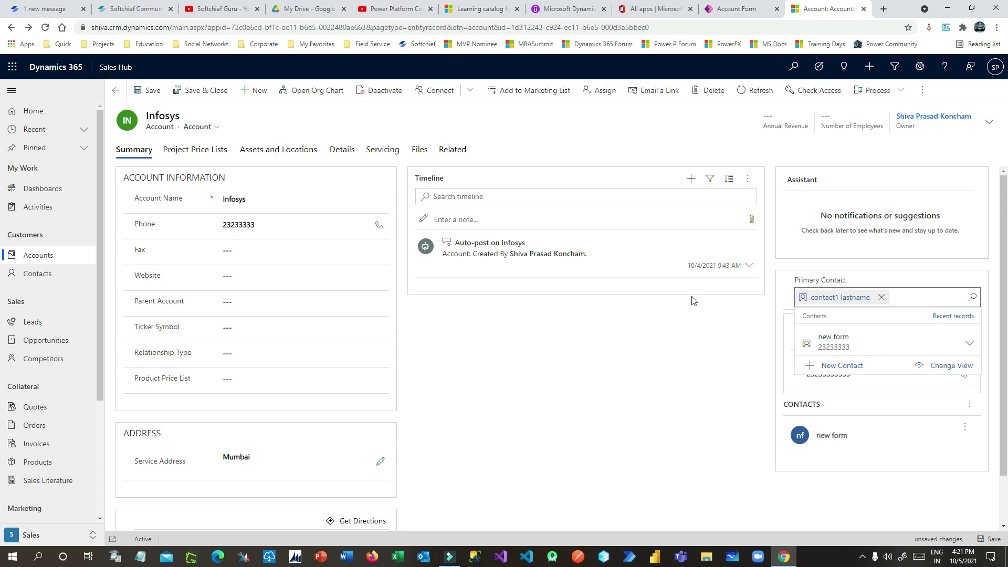
pyautogui.click(753, 9)
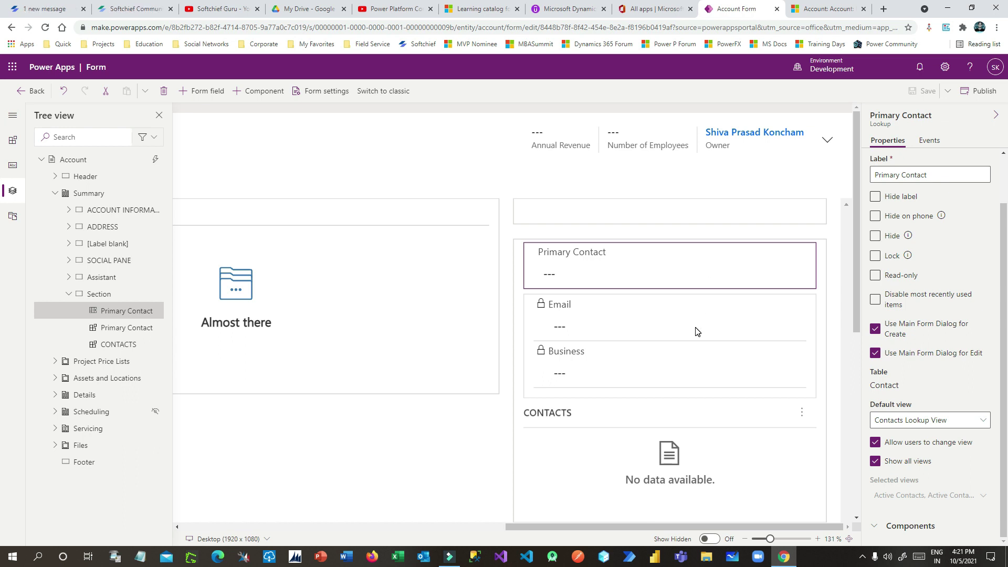